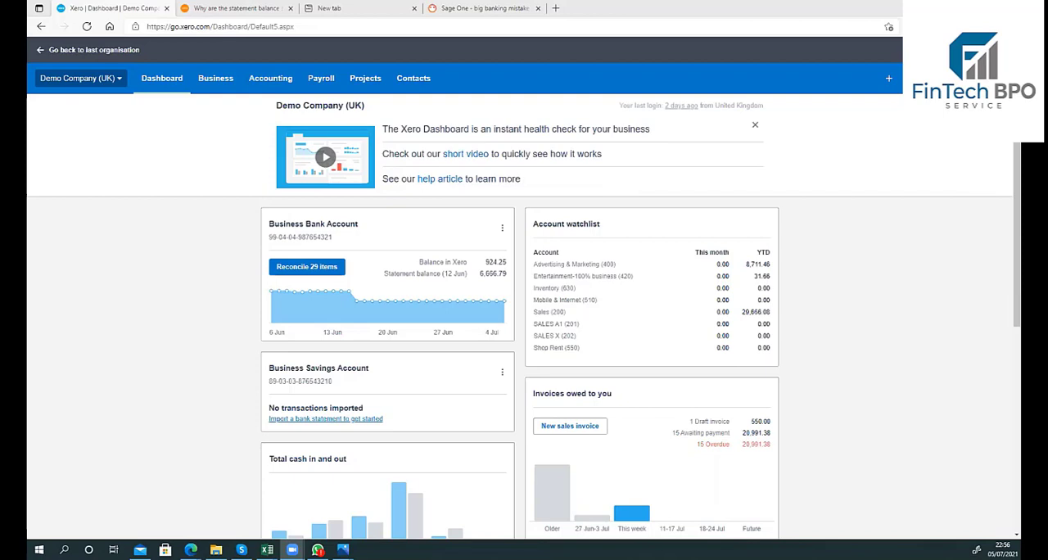
Step: Close the extra browser tabs and open the Business Bank Account's items to reconcile
left_click(290, 9)
left_click(290, 8)
left_click(290, 8)
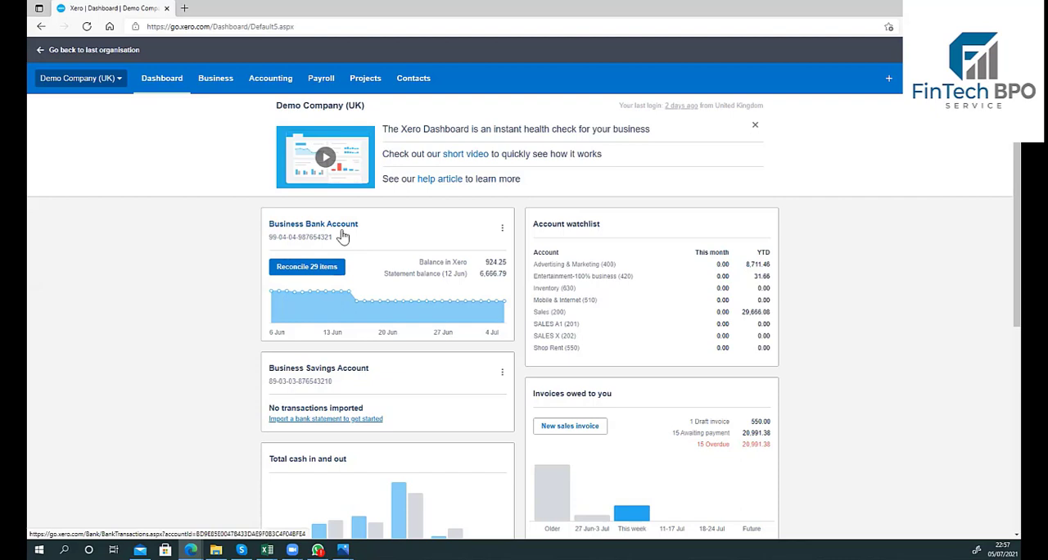
scroll(344, 237, "down", 1)
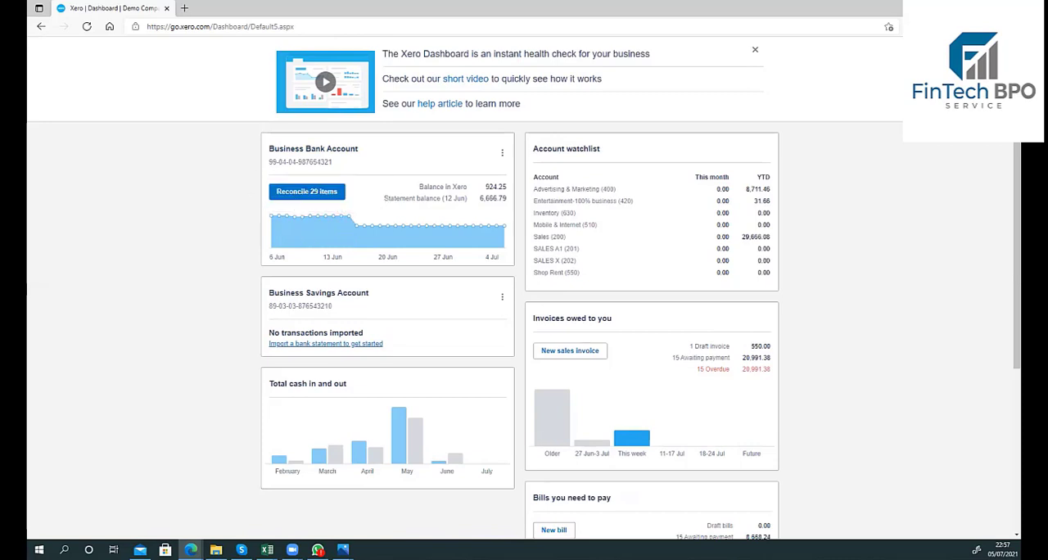
left_click(288, 200)
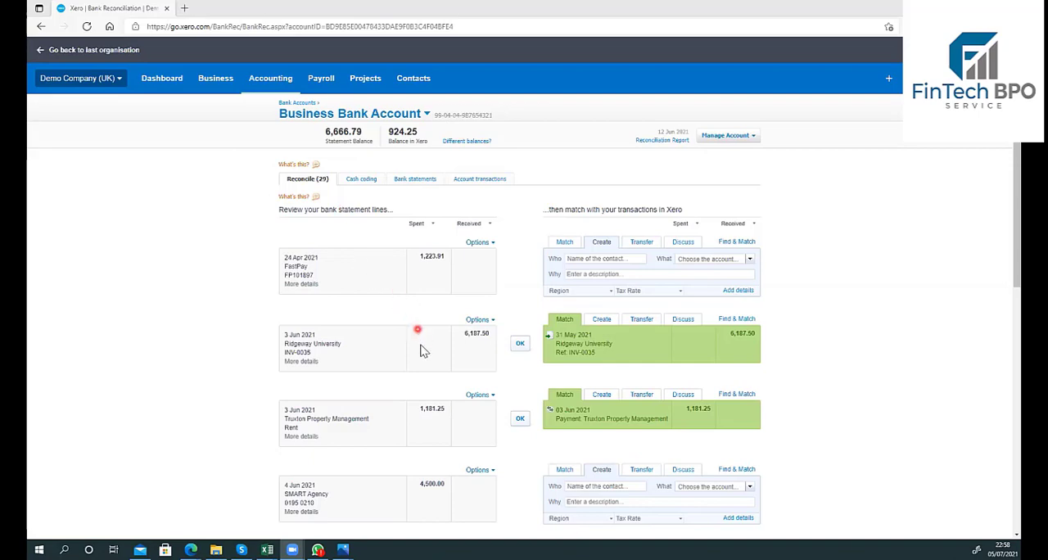
Step: Review the Business Bank Account's unreconciled items and its imported bank statement lines
scroll(420, 351, "down", 6)
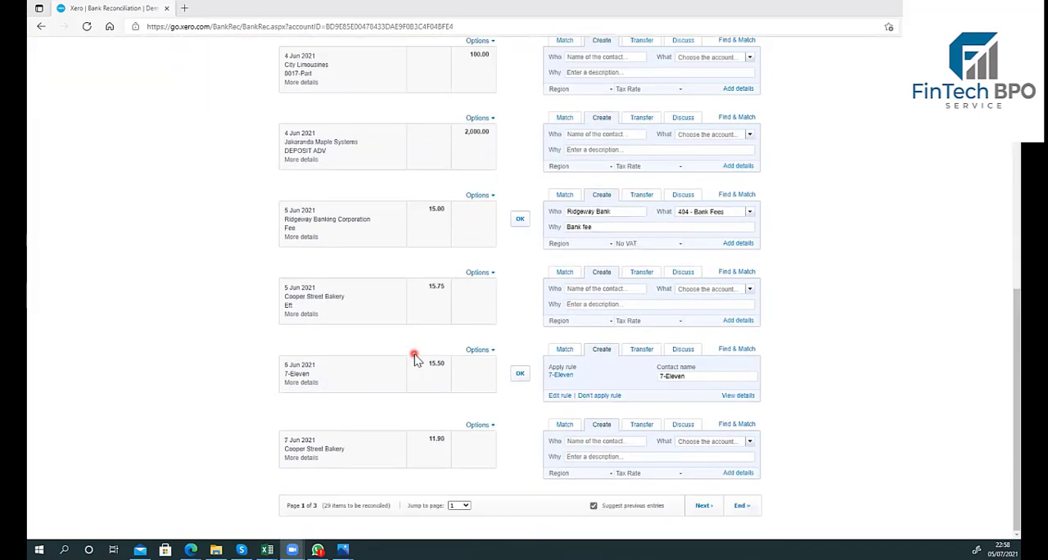
scroll(414, 359, "up", 7)
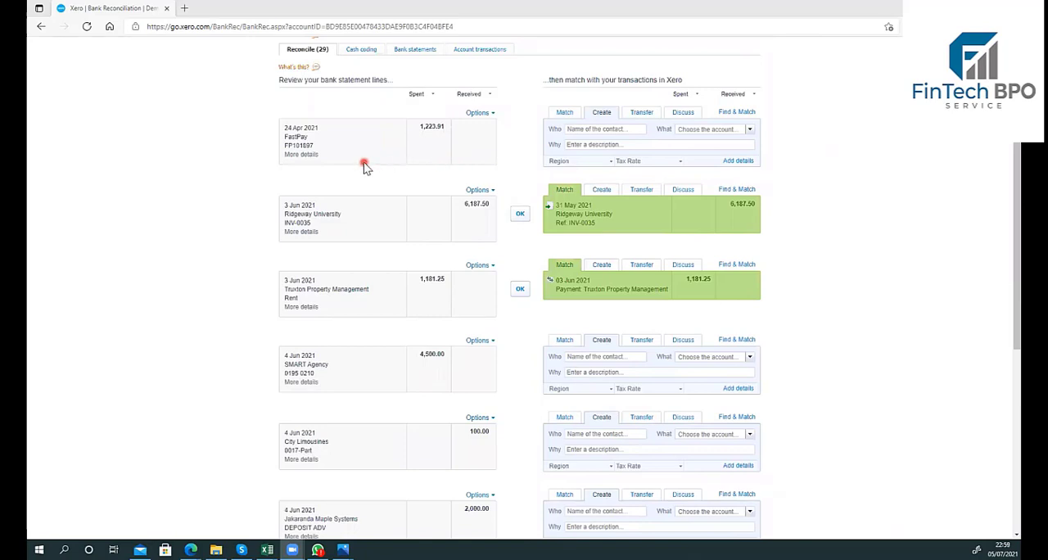
scroll(365, 167, "down", 1)
scroll(365, 167, "up", 3)
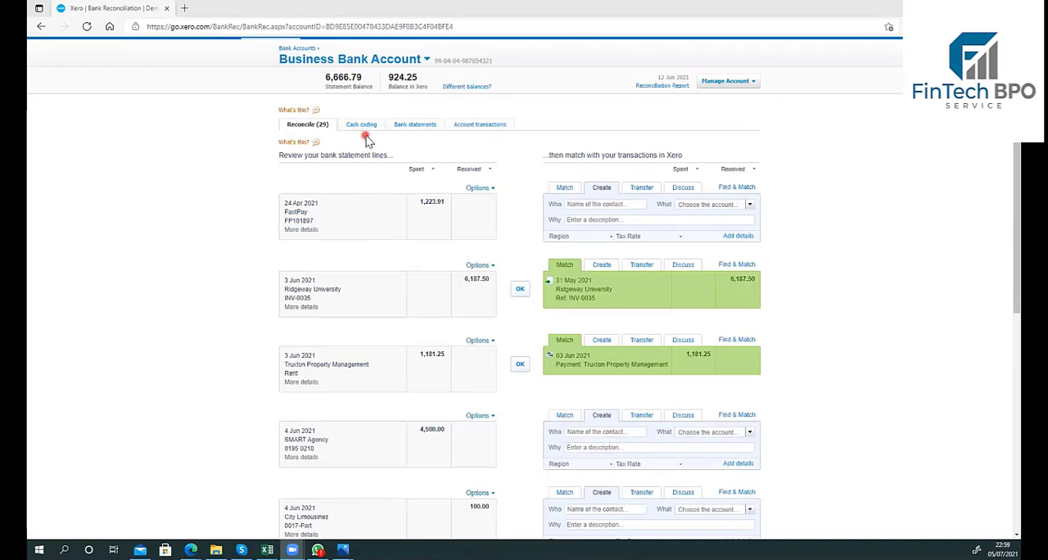
left_click(421, 127)
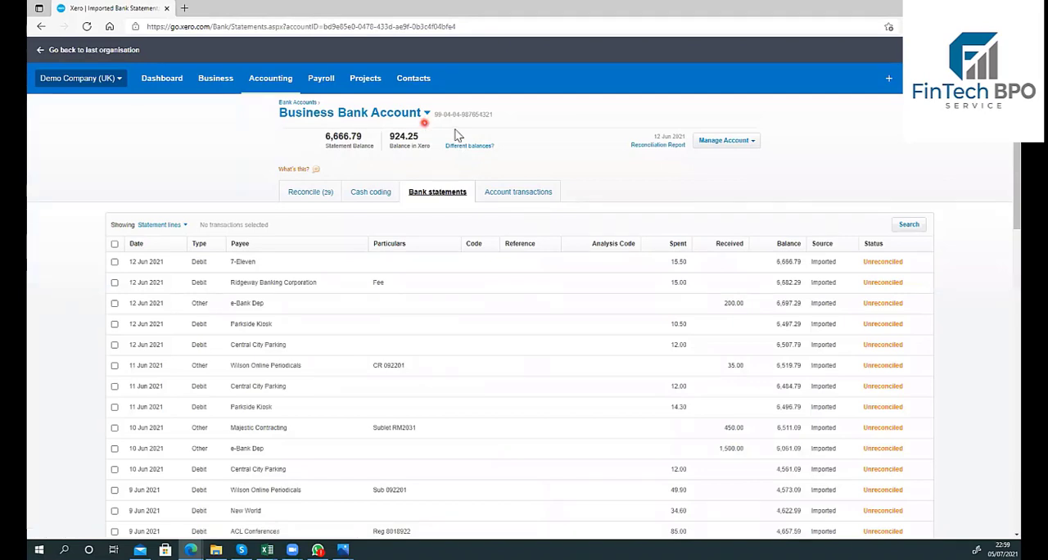
scroll(377, 246, "down", 2)
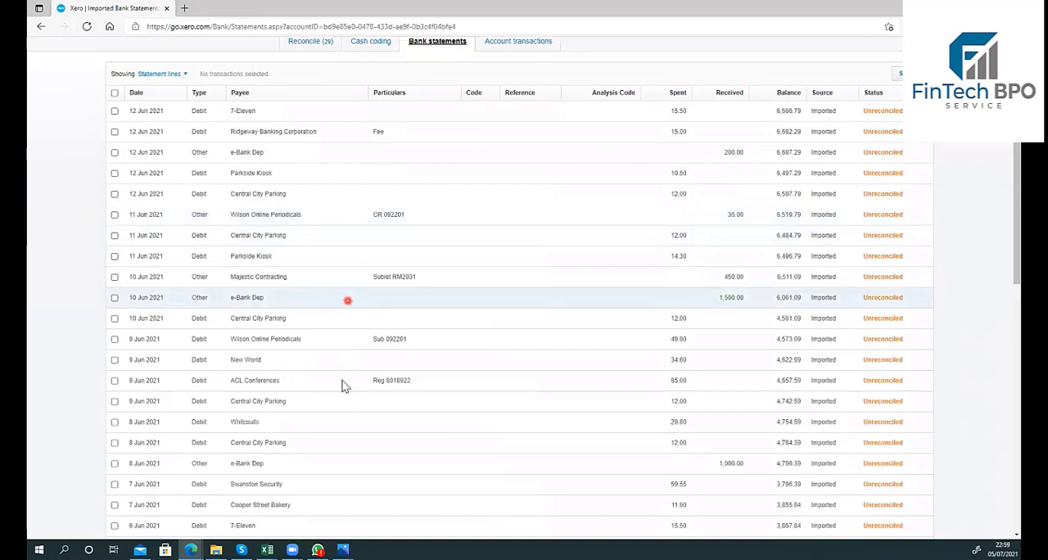
scroll(343, 382, "up", 1)
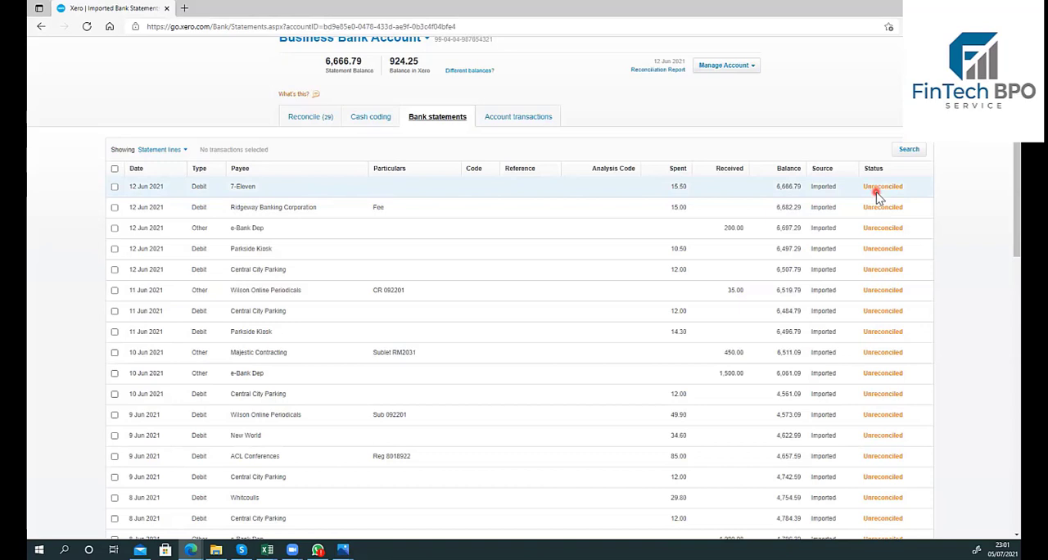
Step: Inspect the 16 Jun 2021 Gateway Motors payment in the account transactions, along with its linked bill 449
left_click(494, 123)
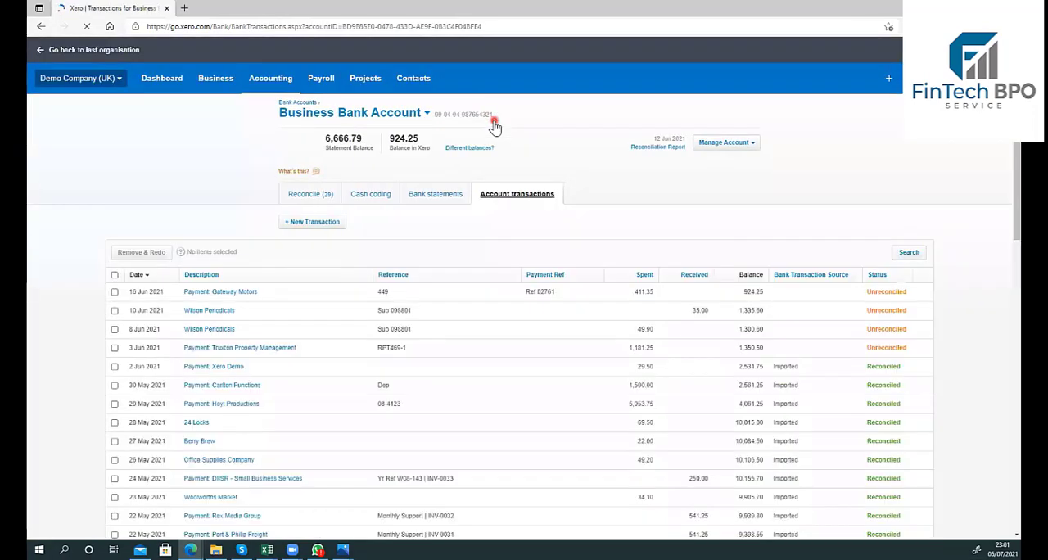
scroll(515, 300, "down", 2)
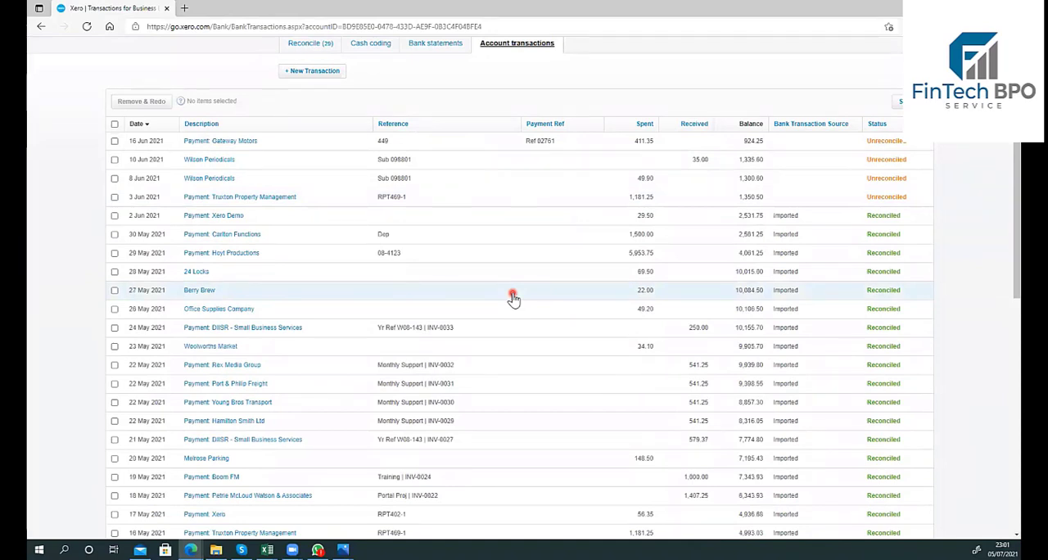
left_click(211, 145)
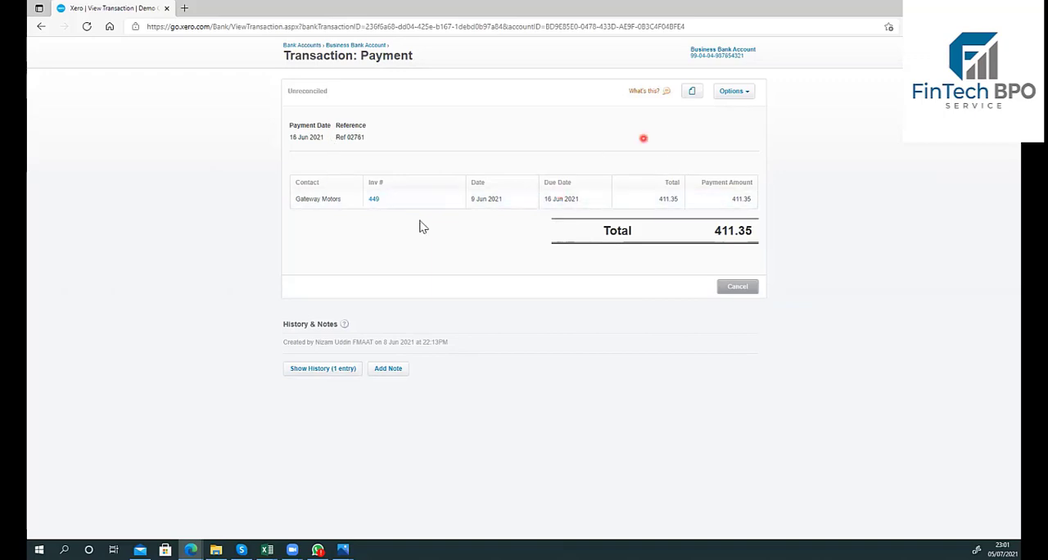
left_click(372, 200)
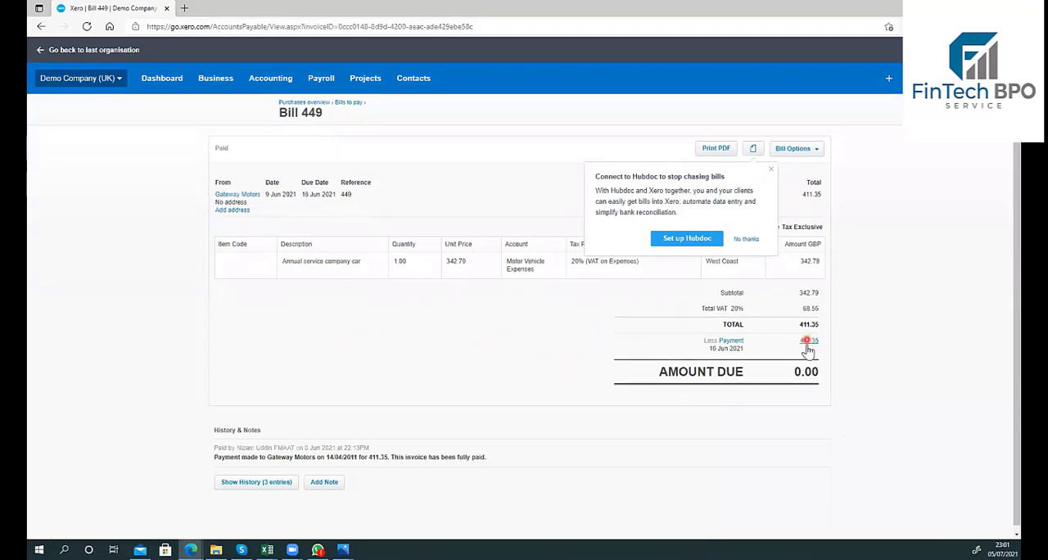
left_click(731, 344)
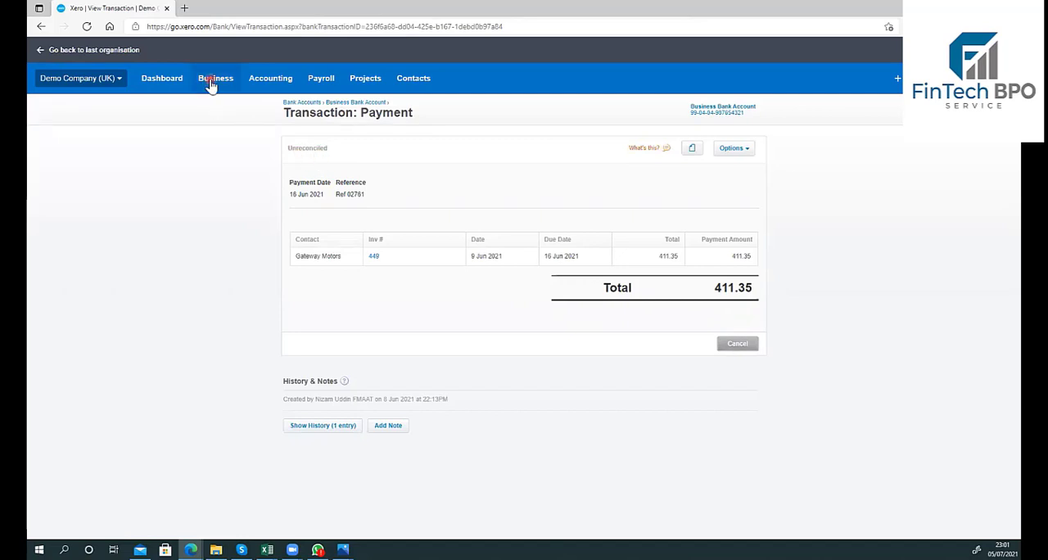
left_click(173, 82)
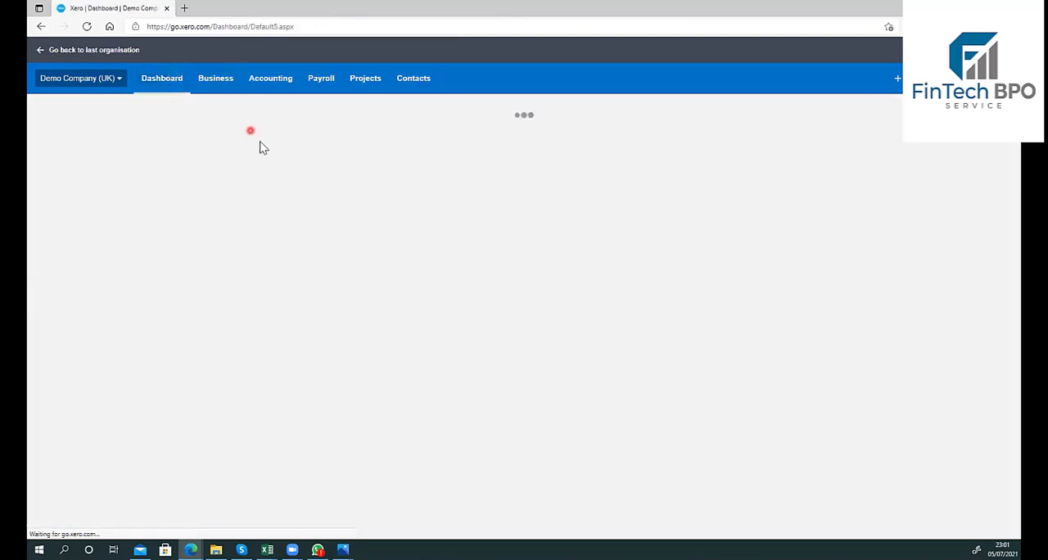
left_click(308, 270)
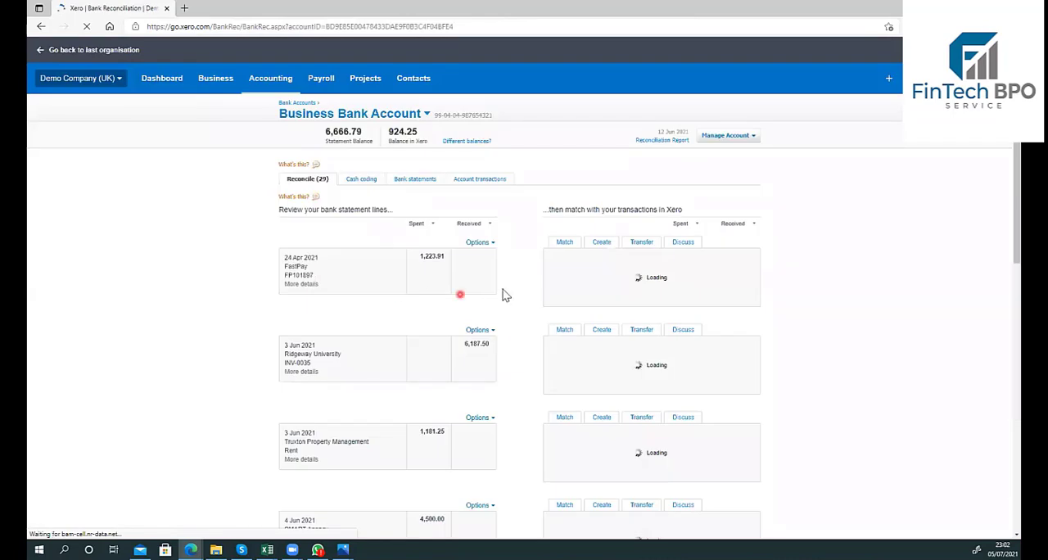
left_click(461, 181)
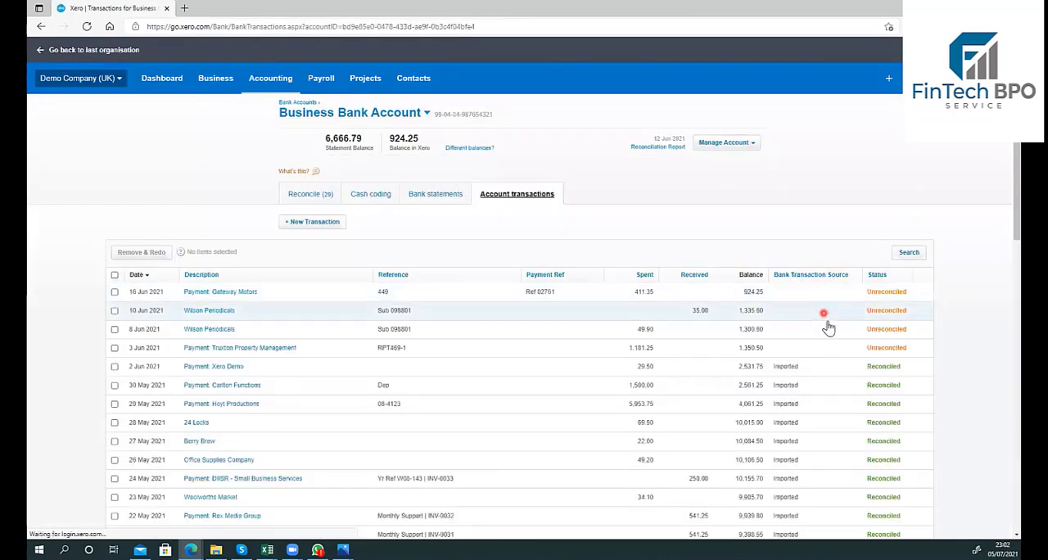
left_click(643, 295)
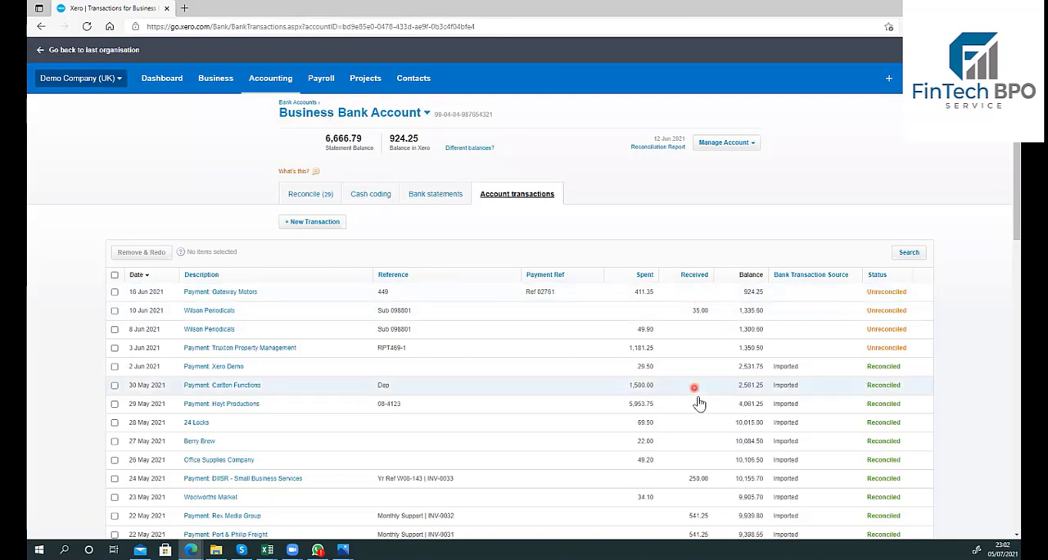
Step: Compare the imported bank statement lines with the account transactions, selecting and deselecting the 16 Jun 2021 Gateway Motors payment
left_click(439, 195)
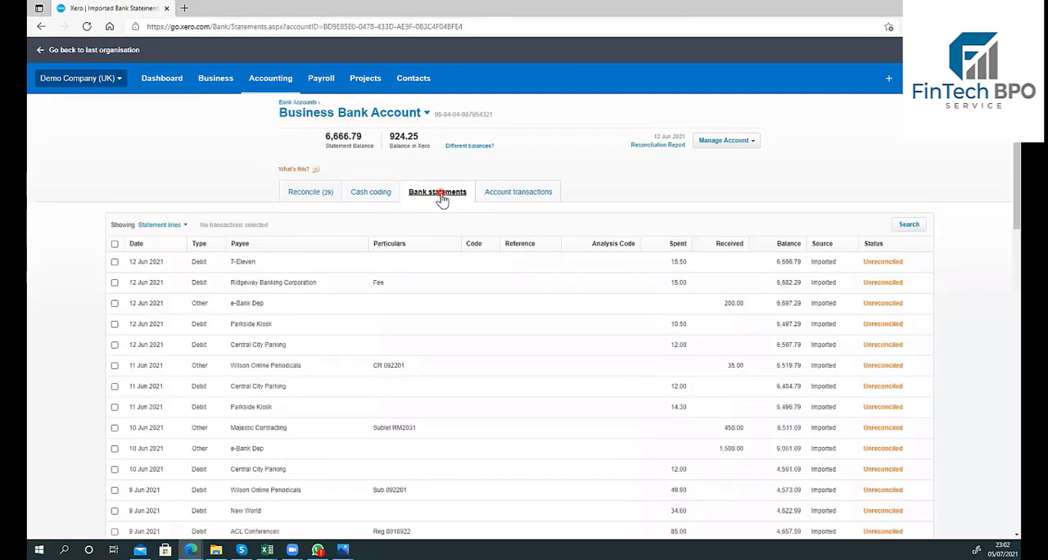
left_click(512, 195)
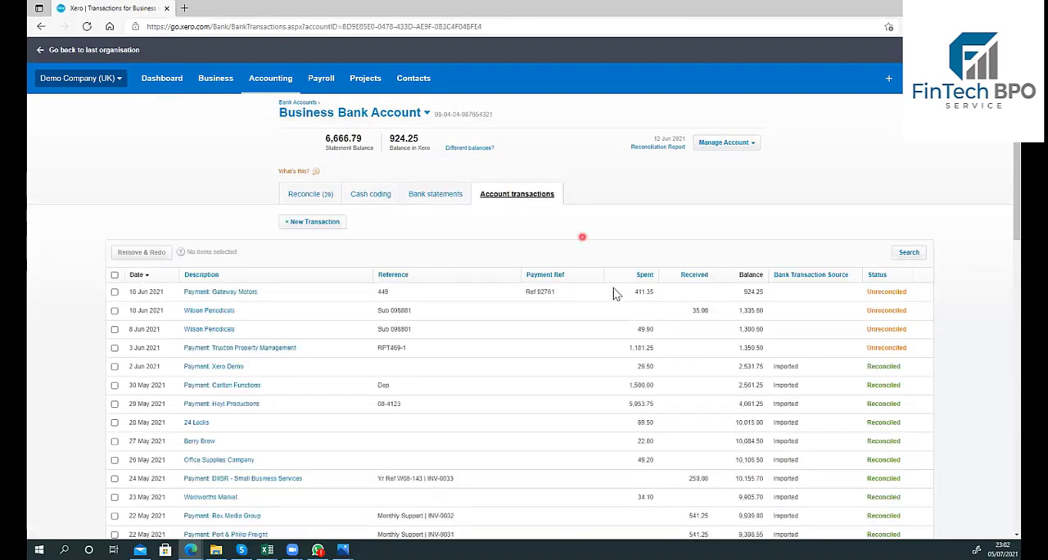
left_click(548, 362)
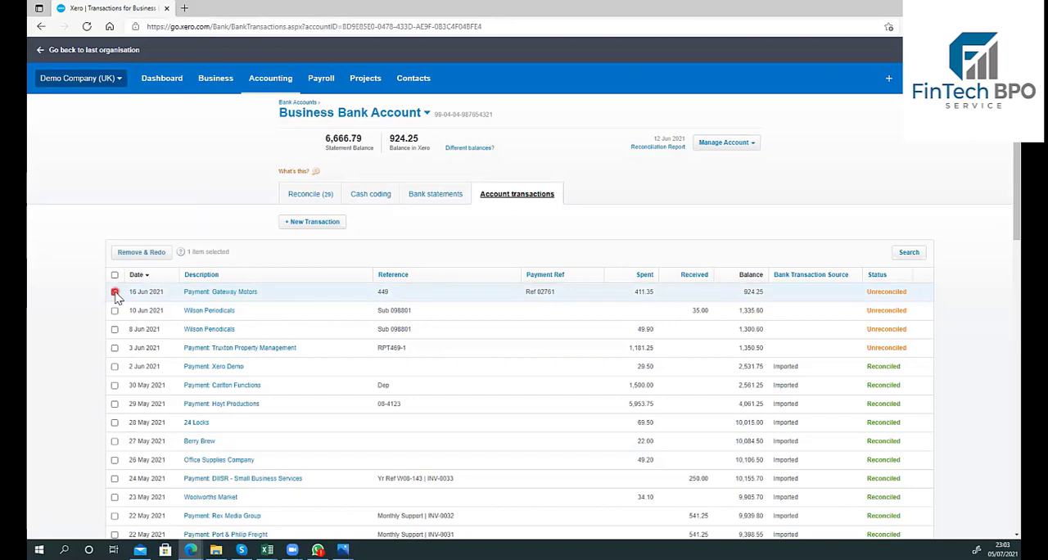
left_click(114, 294)
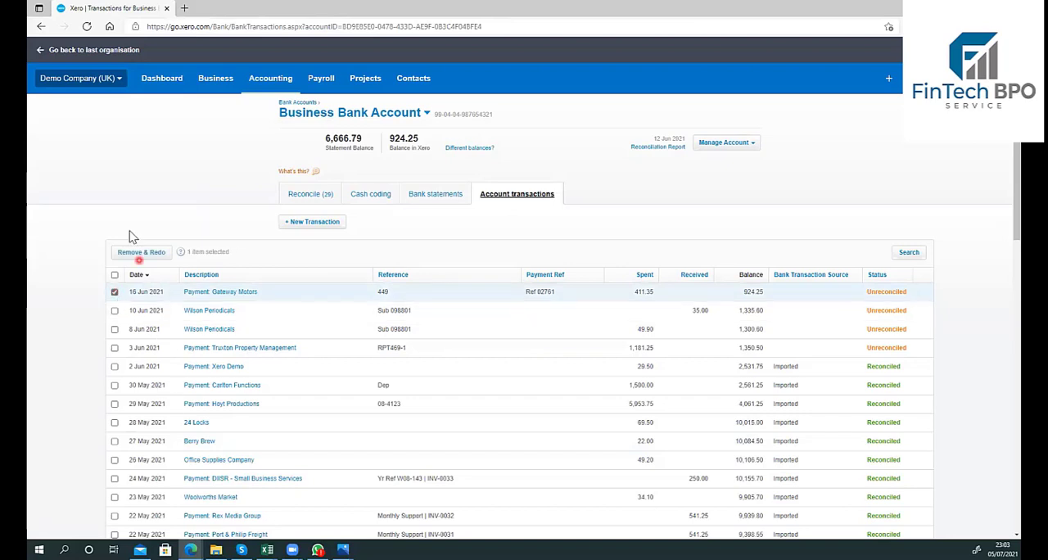
left_click(115, 292)
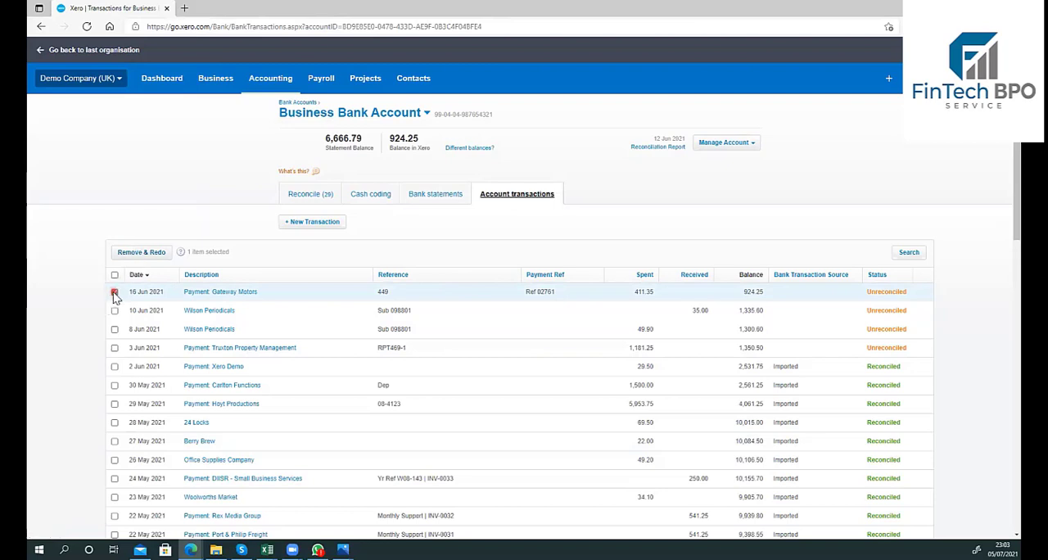
Step: Delete the 12 Jun 2021 7-Eleven line for 15.50 from the imported bank statement lines
left_click(426, 201)
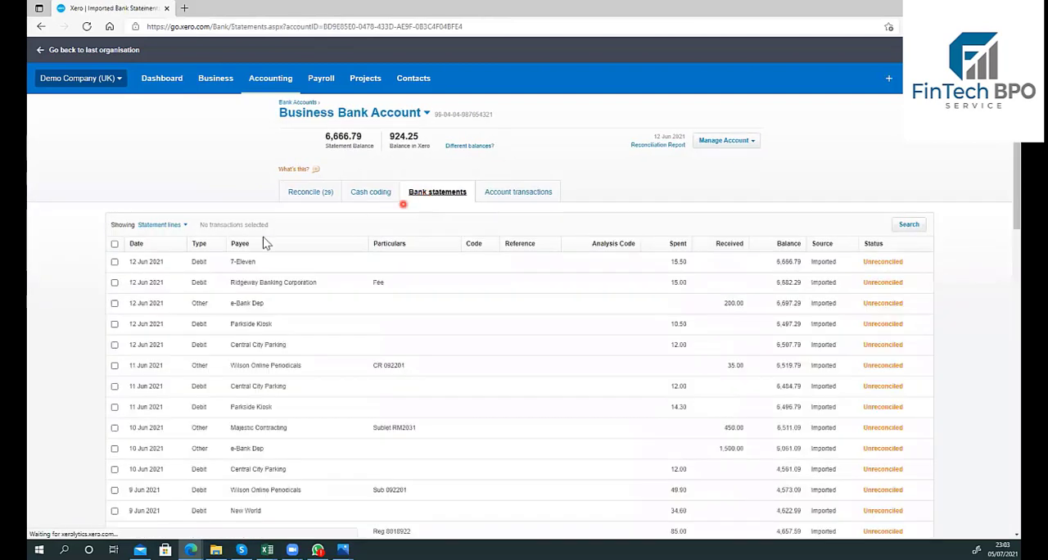
left_click(115, 263)
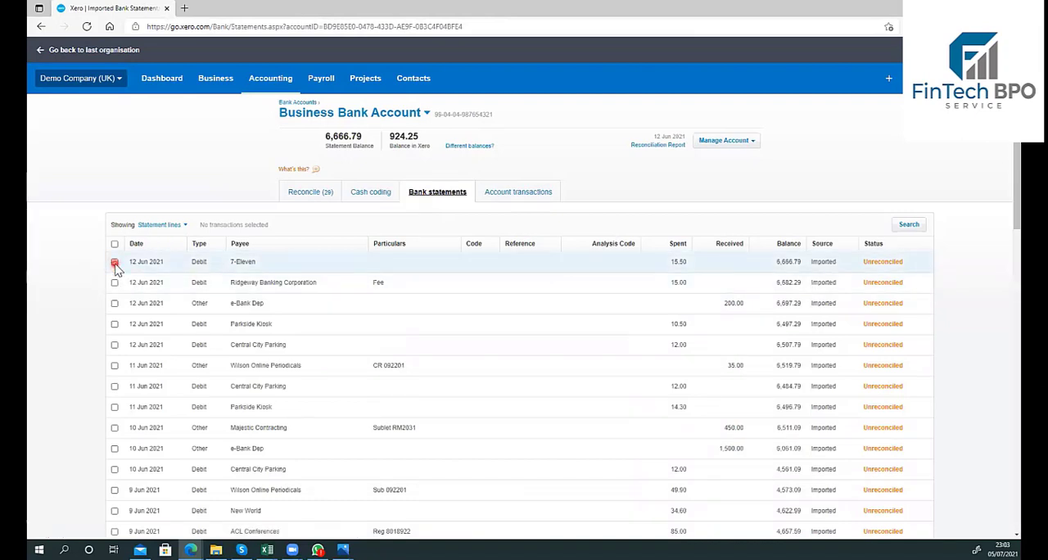
left_click(115, 263)
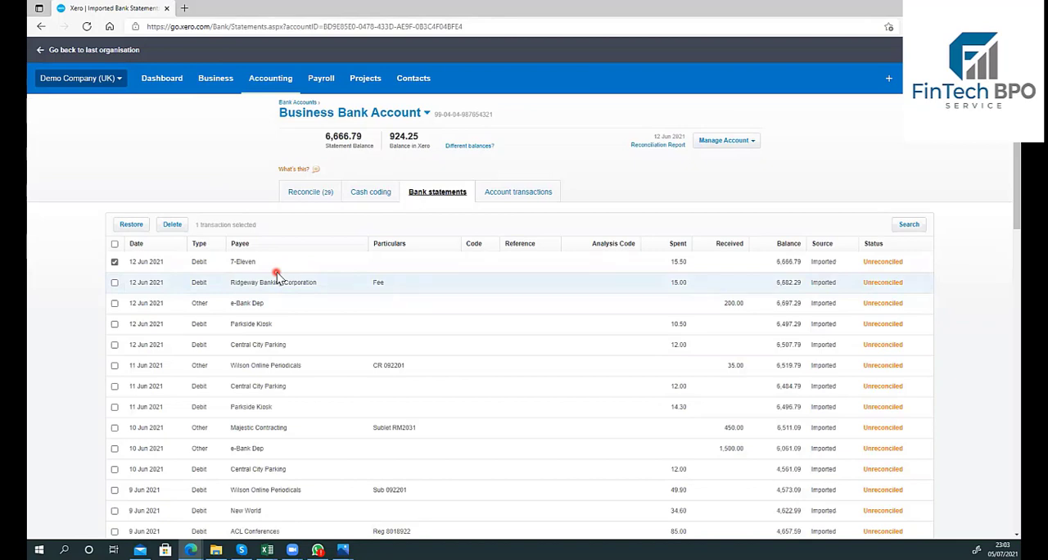
left_click(171, 227)
left_click(560, 334)
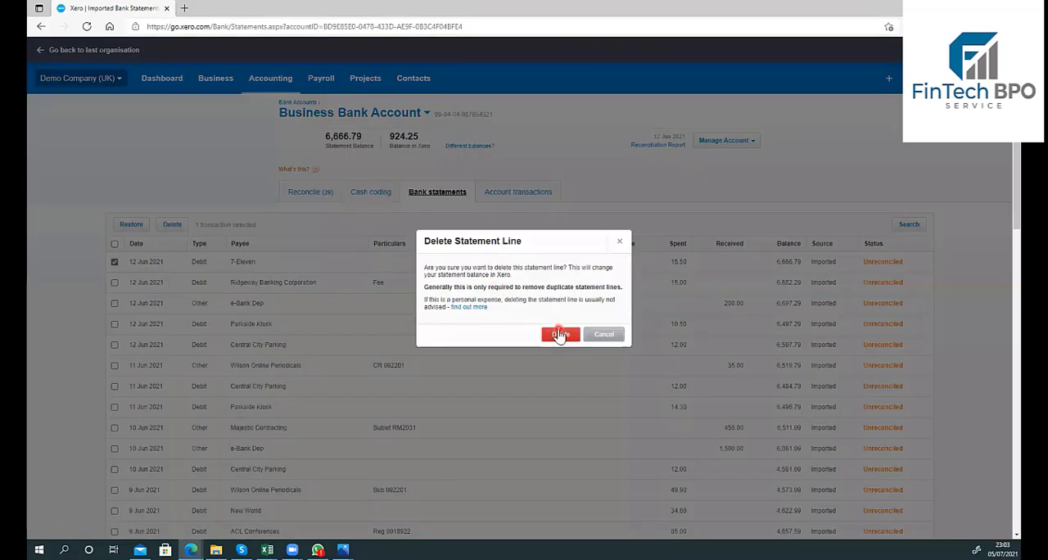
left_click(561, 336)
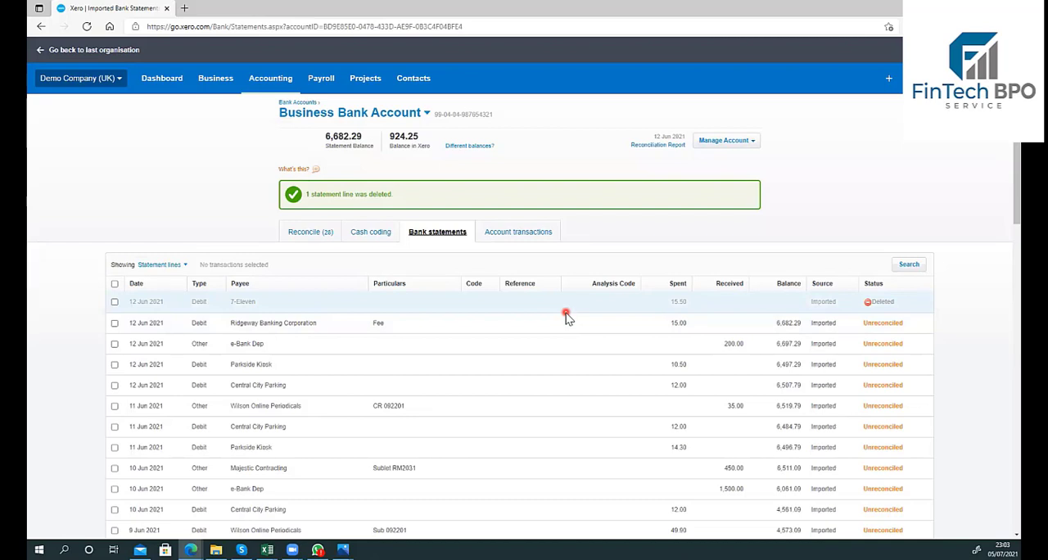
Step: Restore the deleted 12 Jun 2021 7-Eleven statement line
left_click(114, 302)
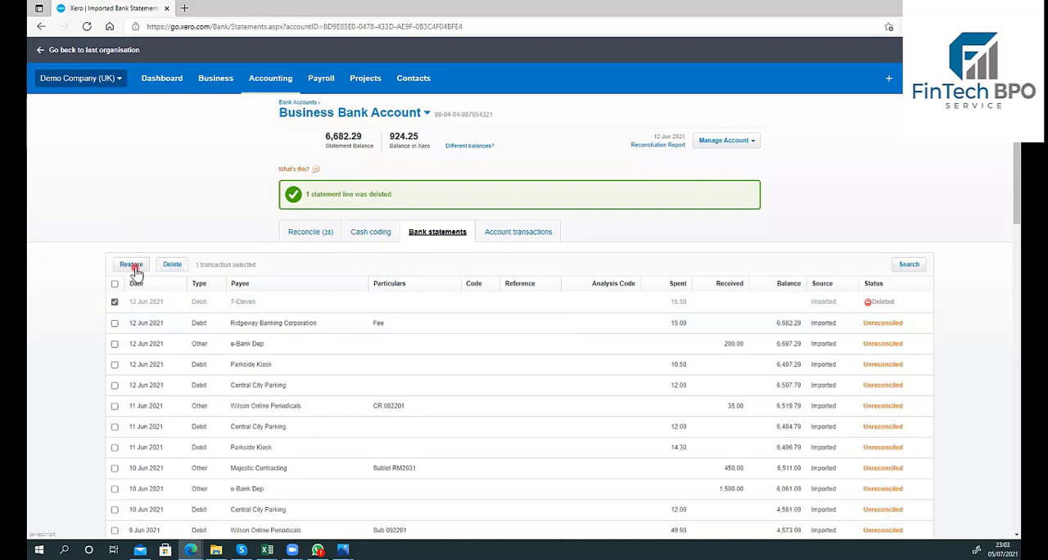
left_click(131, 264)
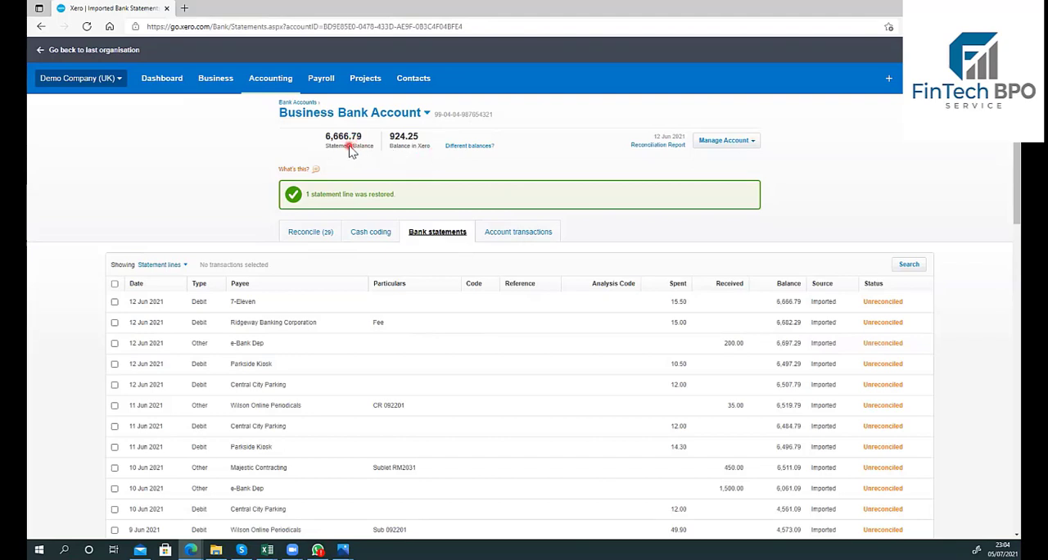
Step: Duplicate the bank statements browser tab and open the organisation's advanced accounting settings in the copy
right_click(106, 7)
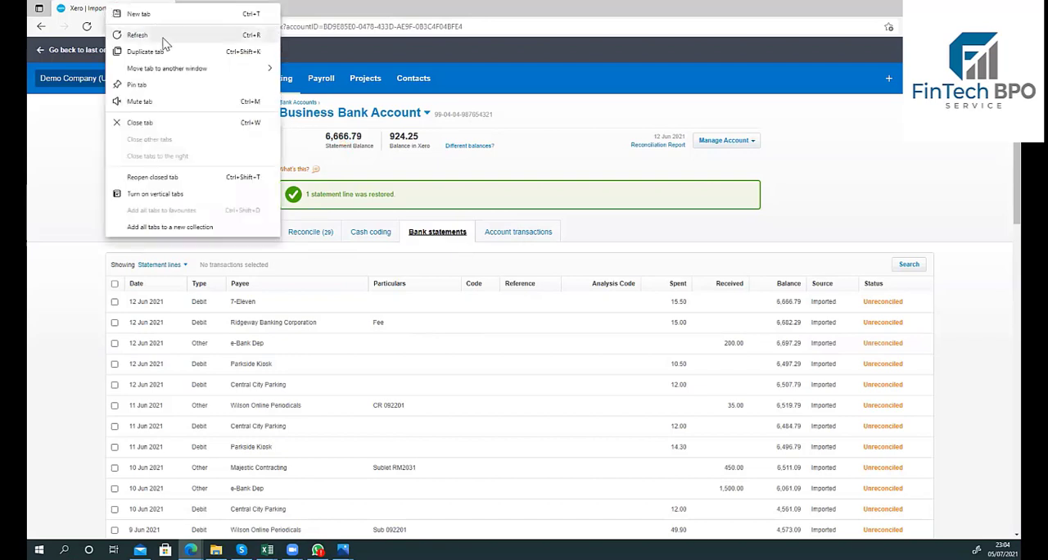
left_click(175, 52)
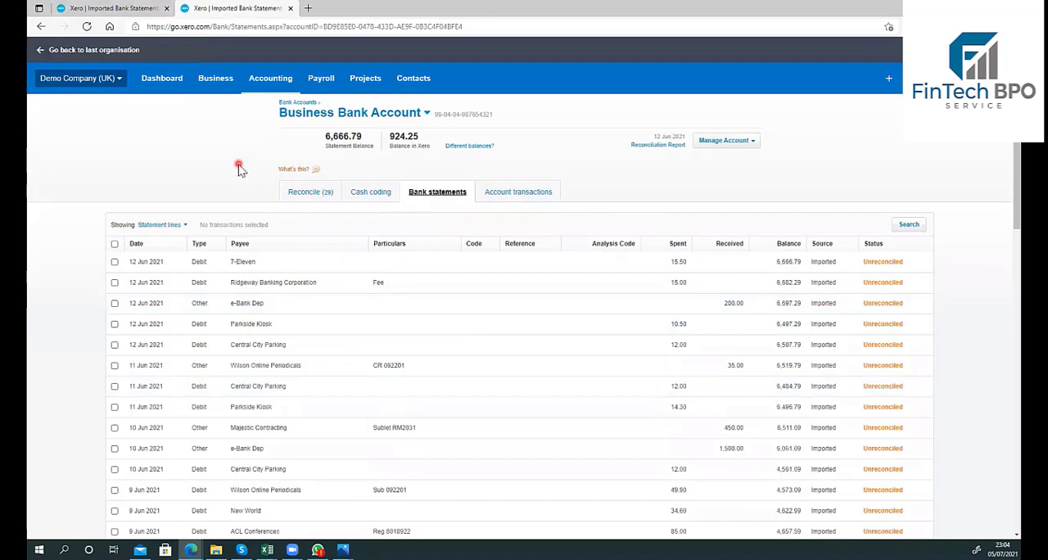
left_click(117, 79)
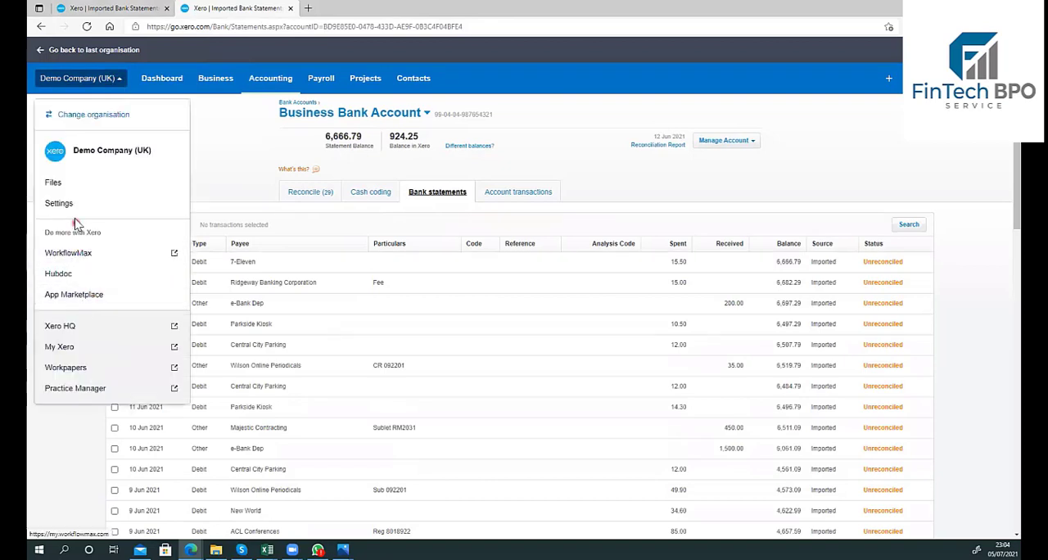
left_click(59, 204)
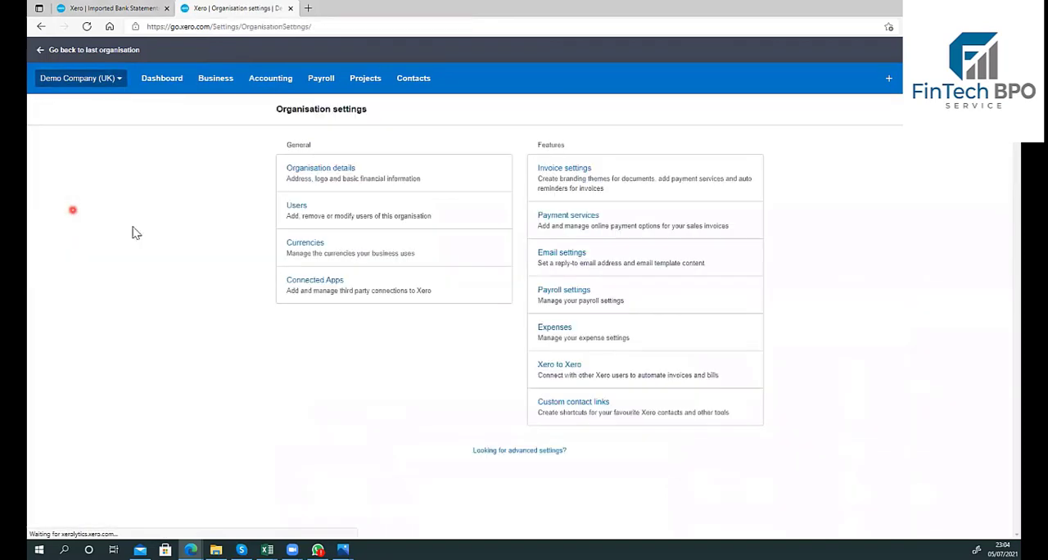
left_click(540, 455)
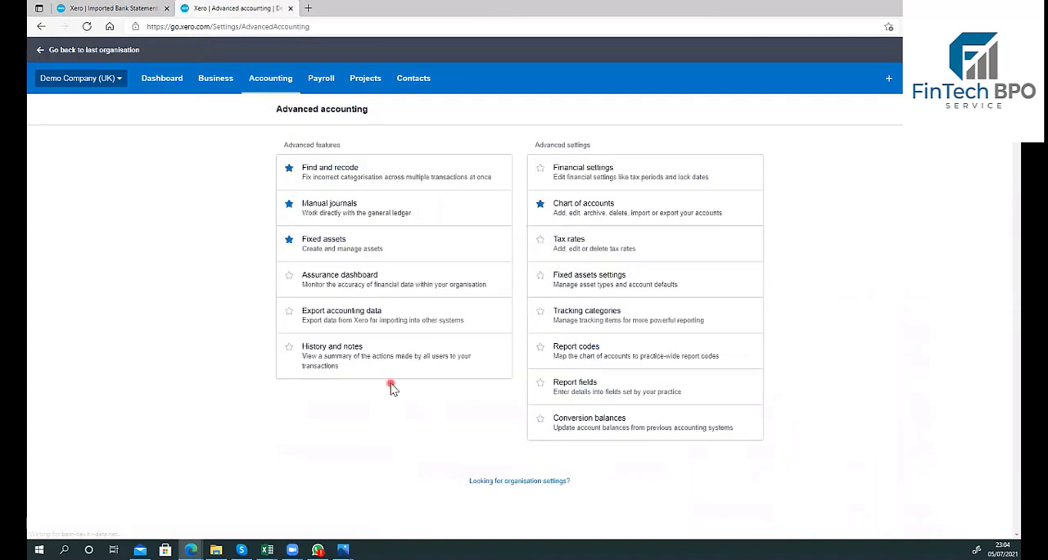
Step: Review the Business Bank Account's opening figure in the conversion balances and return to its imported bank statement lines
left_click(620, 426)
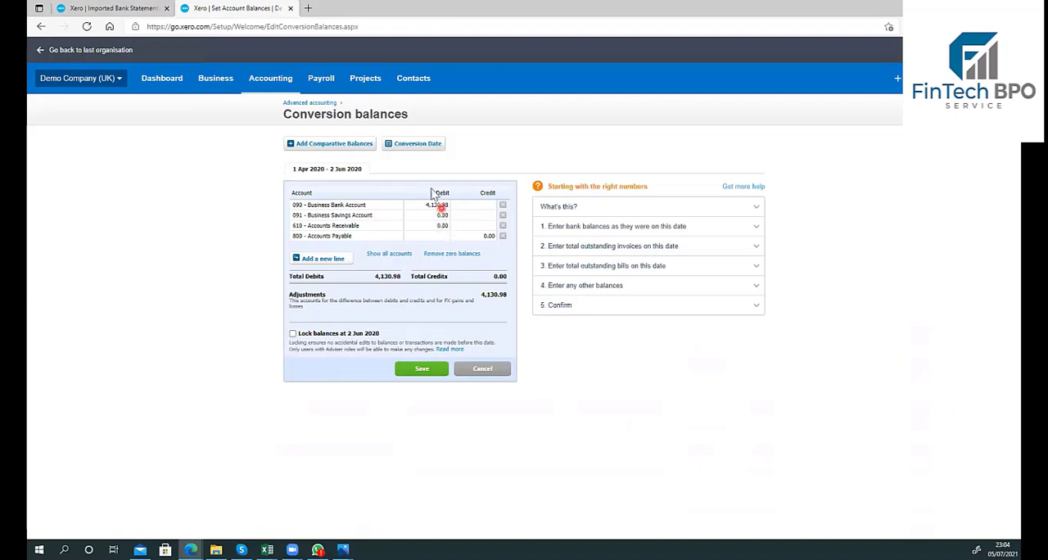
left_click(110, 9)
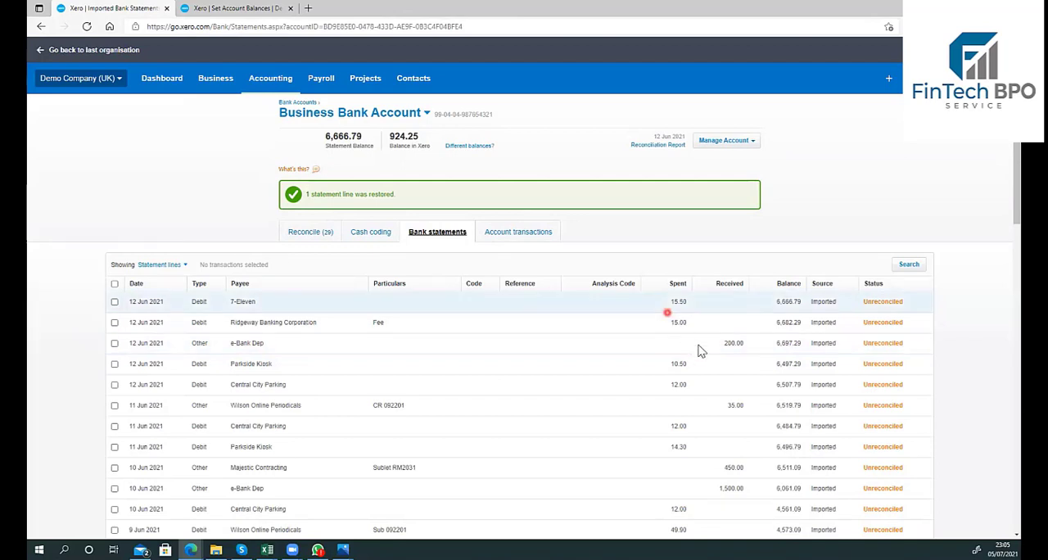
Step: Delete the 12 Jun 2021 e-Bank Dep statement line for 200.00 received and restore it
left_click(114, 344)
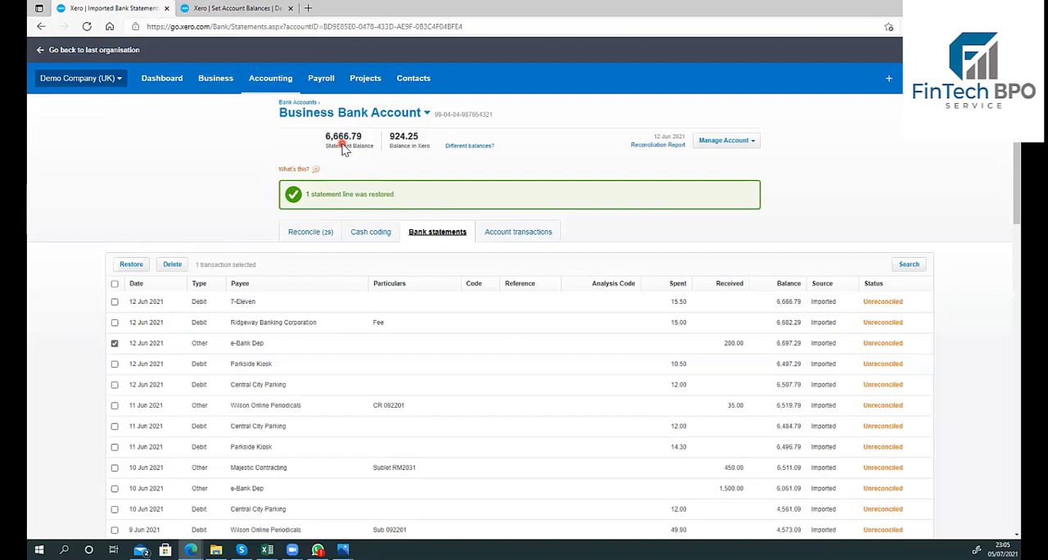
left_click(169, 269)
left_click(560, 335)
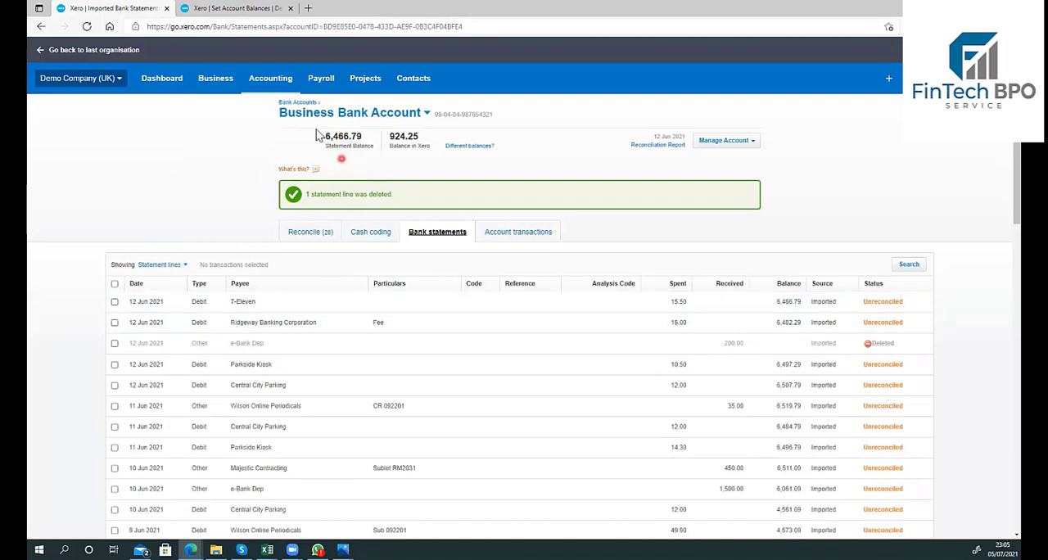
left_click(115, 344)
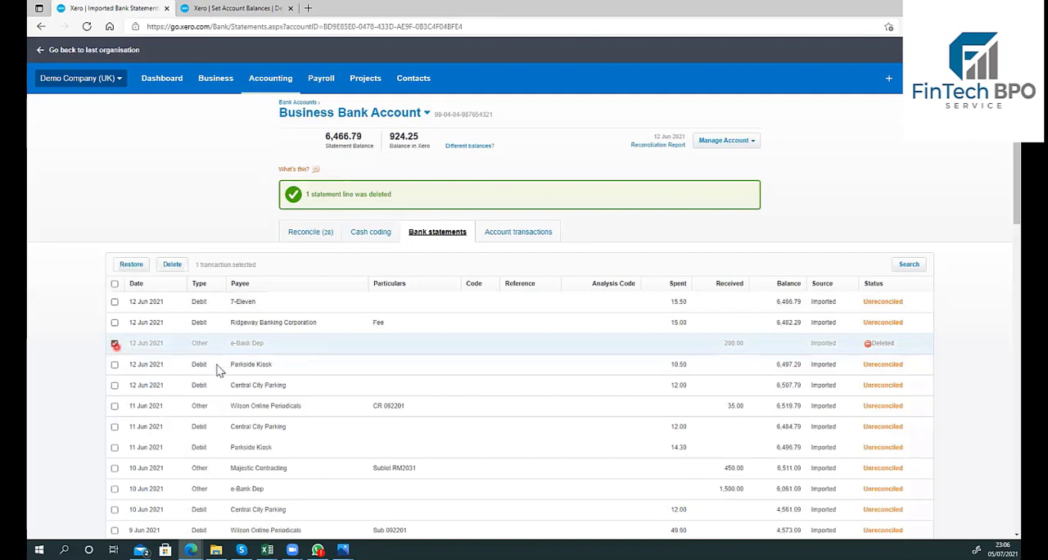
left_click(134, 265)
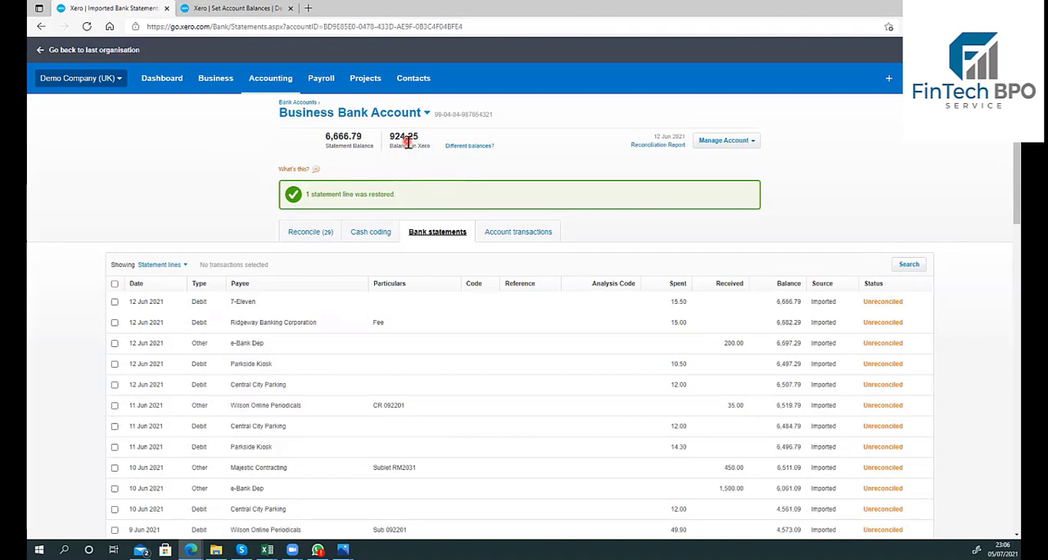
Step: Permanently remove the 16 Jun 2021 Gateway Motors payment of 411.35 from the account transactions with Remove & Redo
left_click(530, 239)
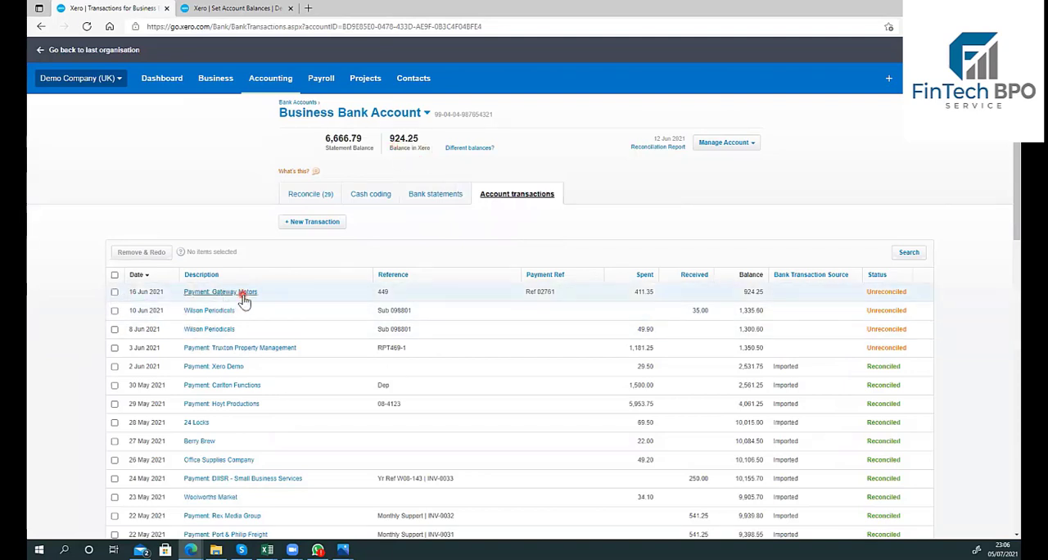
left_click(115, 293)
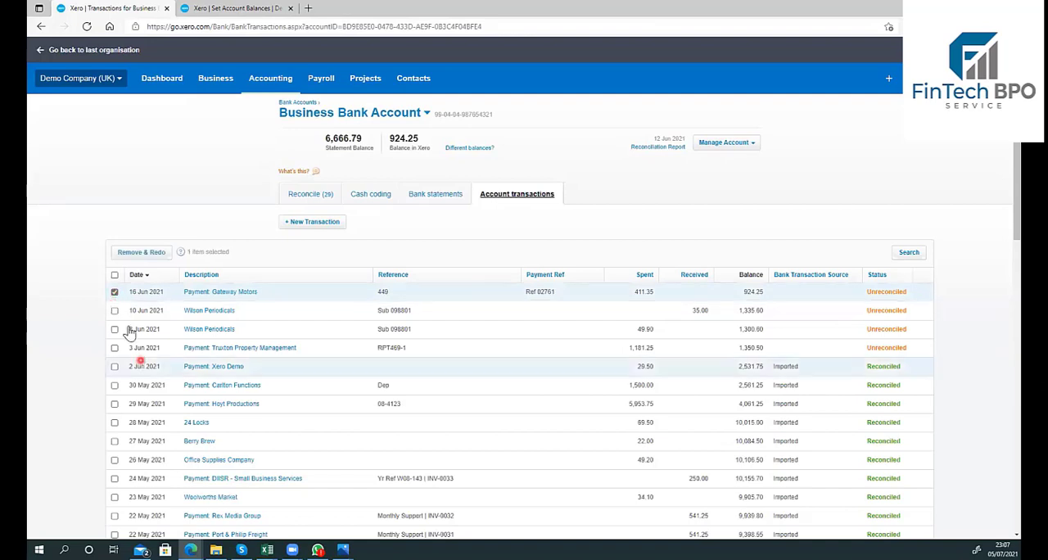
left_click(160, 257)
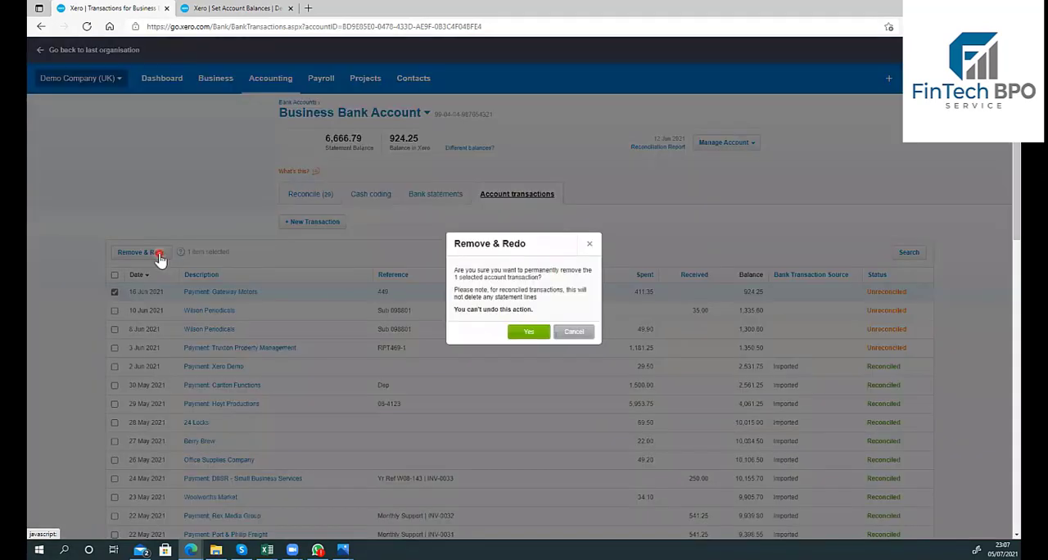
left_click(535, 333)
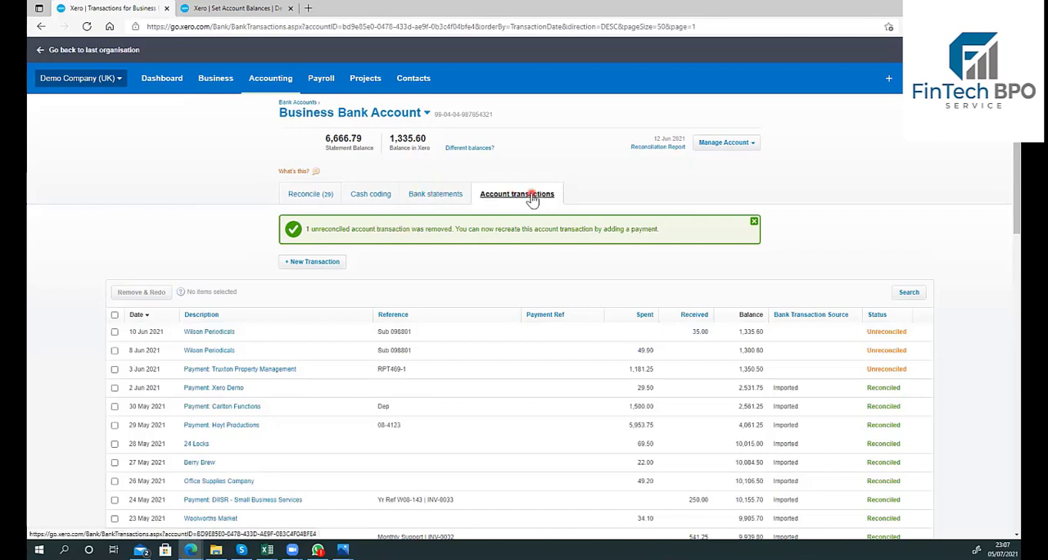
Step: Open the Business Bank Account's reconciliation report and update the Bank Reconciliation Summary to the date 28 Feb 2021
left_click(673, 150)
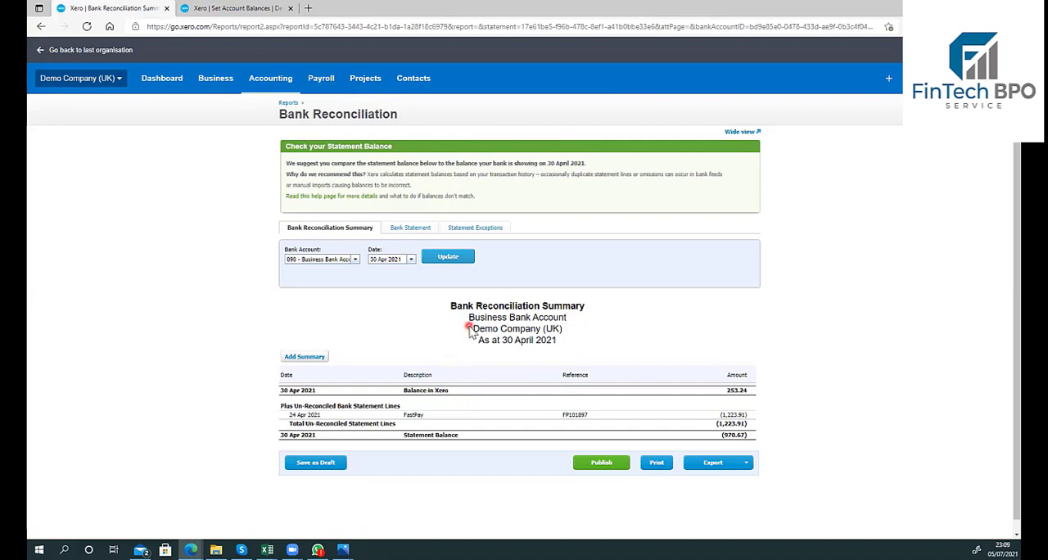
scroll(469, 335, "down", 1)
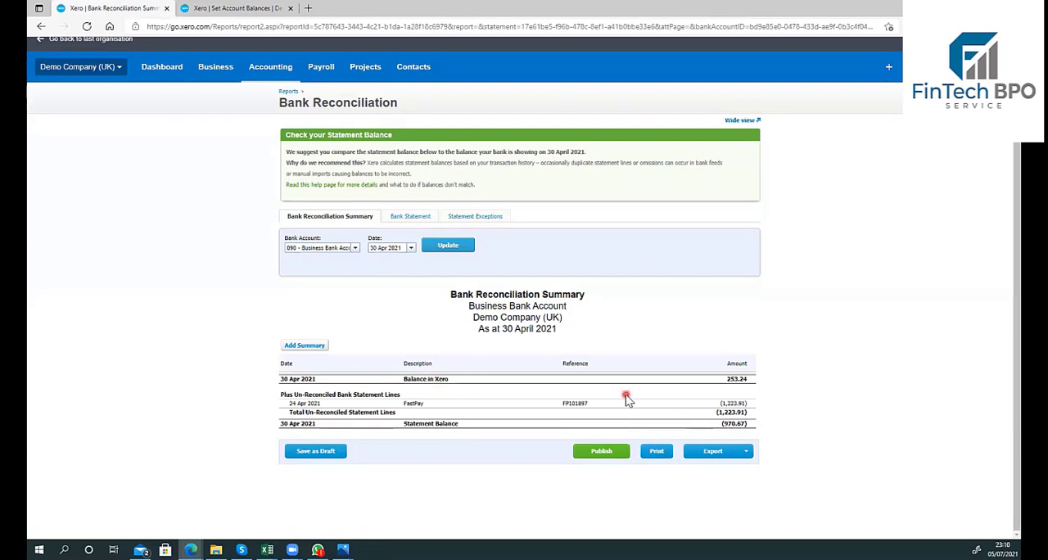
left_click(410, 248)
left_click(379, 263)
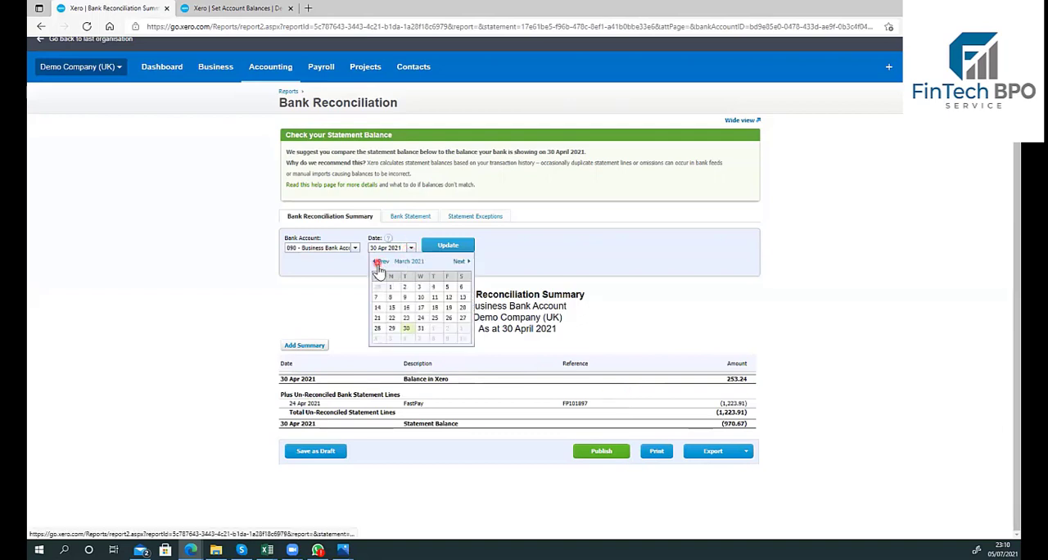
left_click(380, 262)
left_click(377, 329)
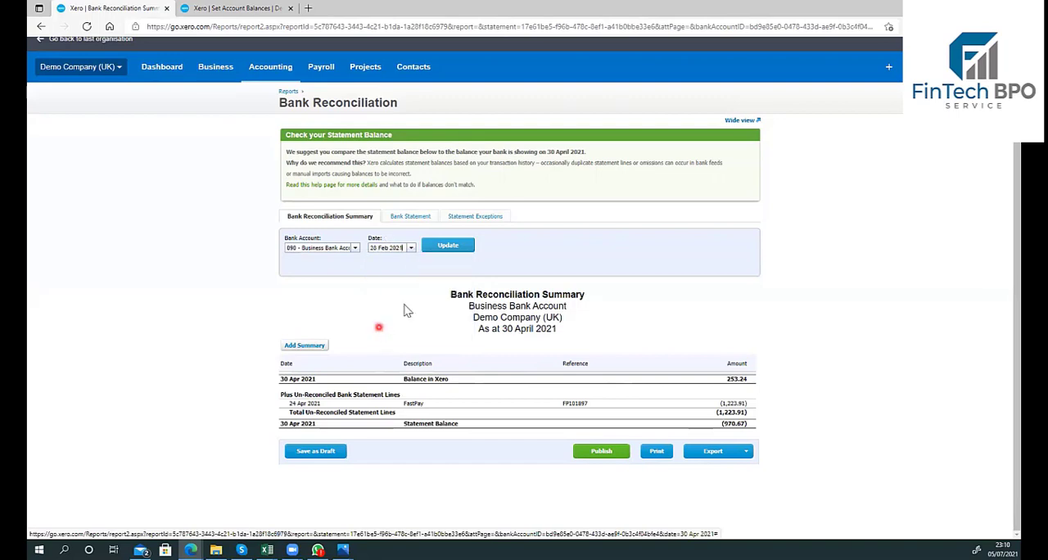
left_click(440, 248)
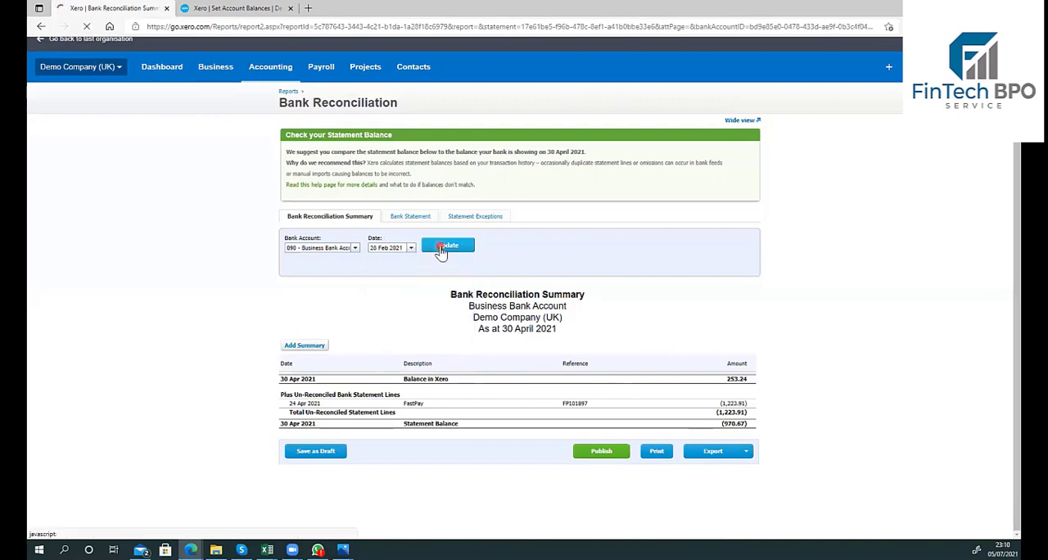